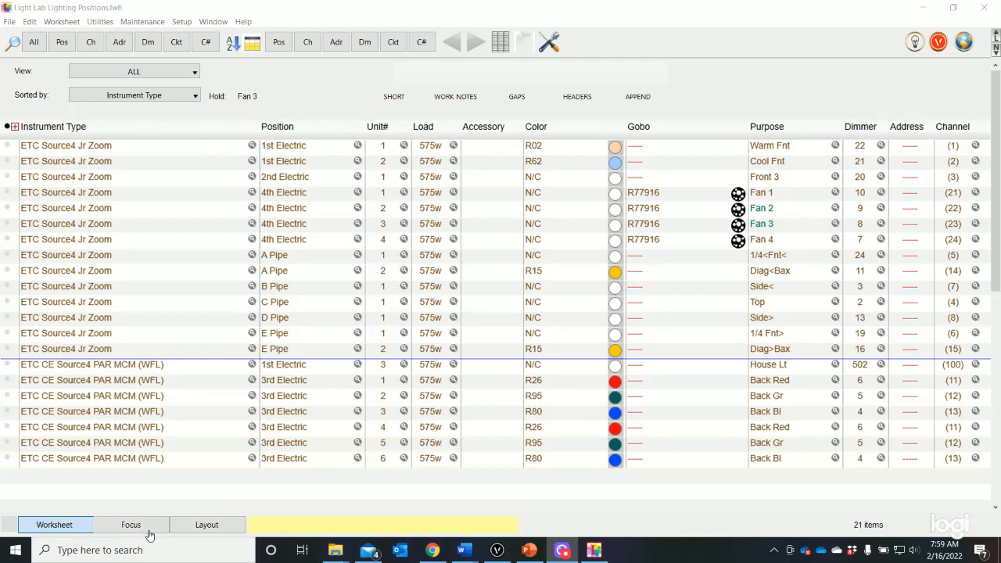
Sort the worksheet by Channel and open its paperwork layout with a portrait Letter 8 1/2 x 11 in page
click(123, 98)
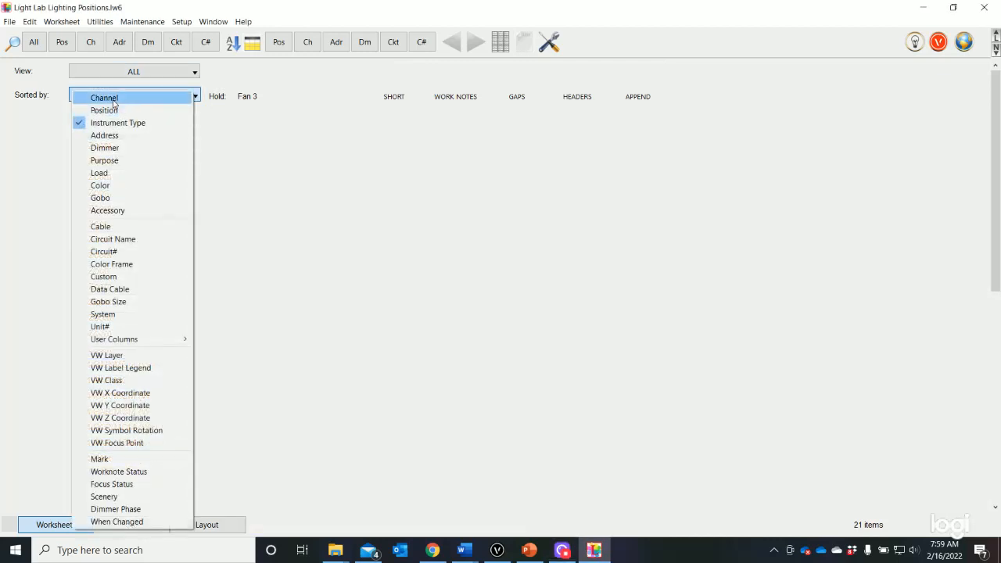
click(115, 101)
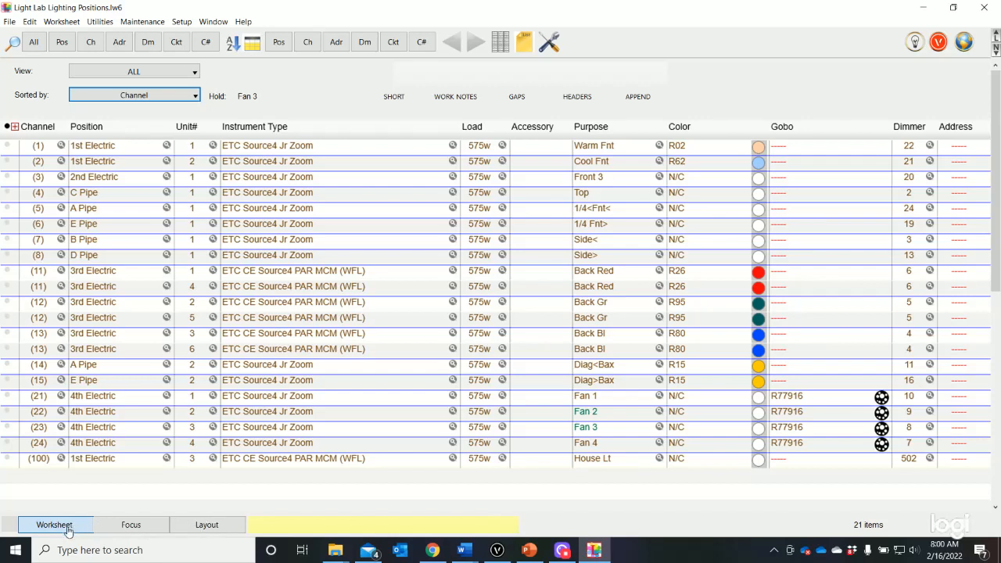
click(201, 528)
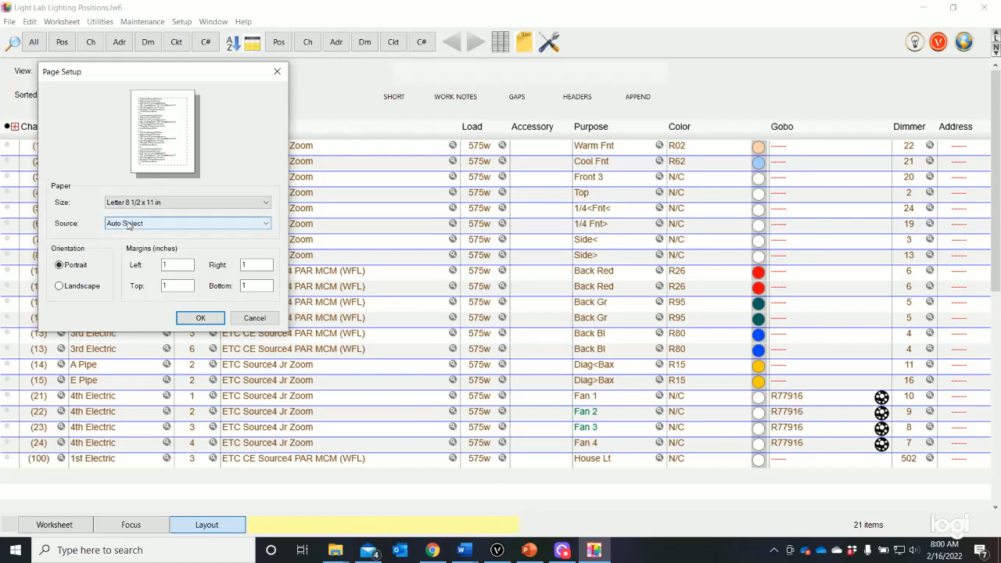
click(200, 319)
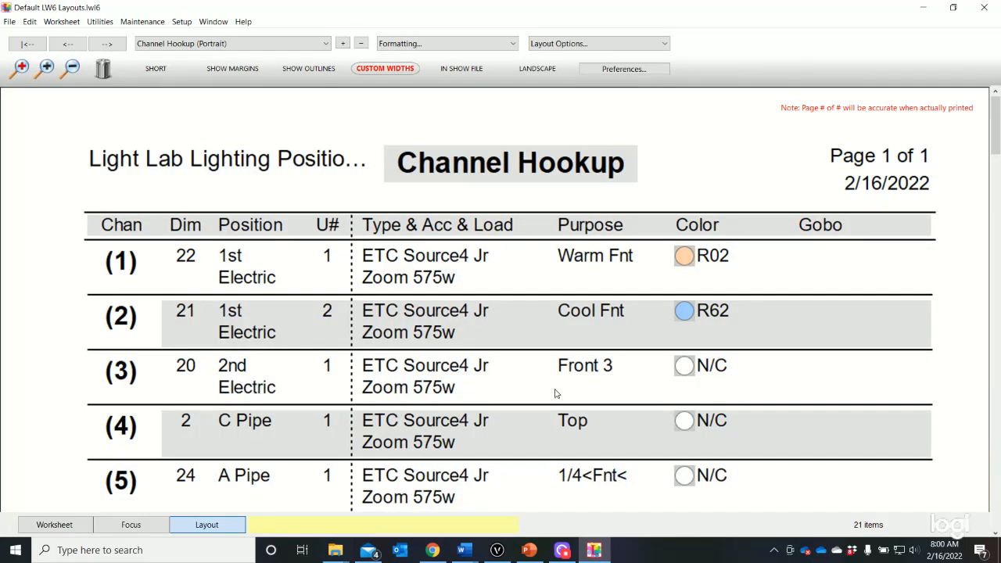
Read through the channel rows of the Channel Hookup (Portrait) layout and return to its header
scroll(681, 377, down, 3)
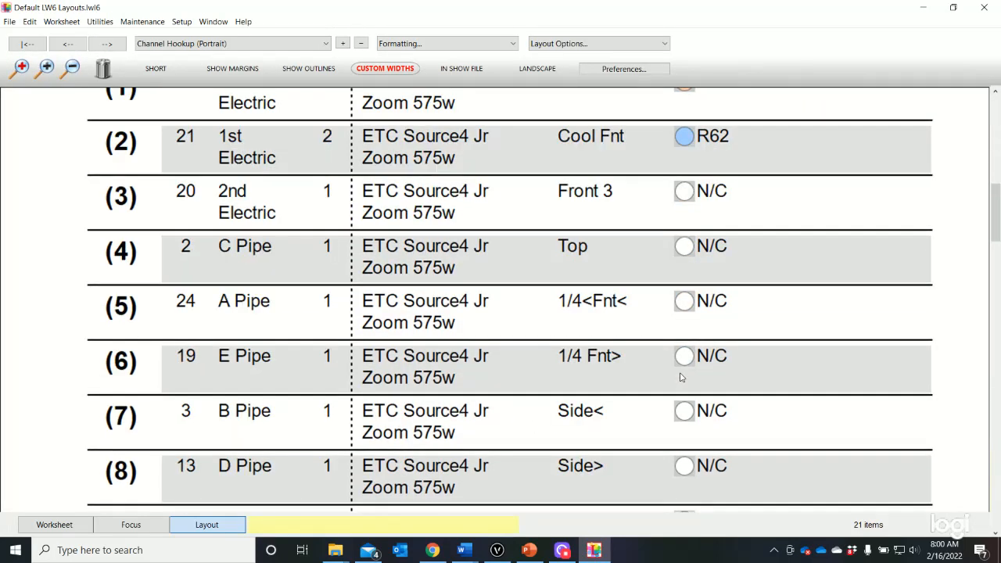
scroll(680, 378, down, 2)
scroll(680, 378, up, 2)
scroll(986, 224, down, 1)
scroll(897, 197, up, 5)
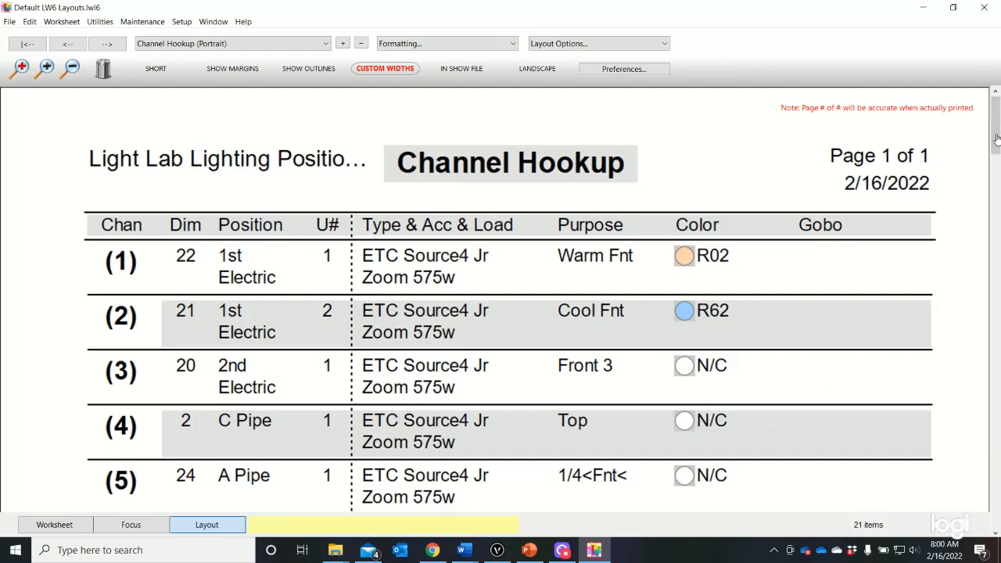
drag(996, 133, 995, 422)
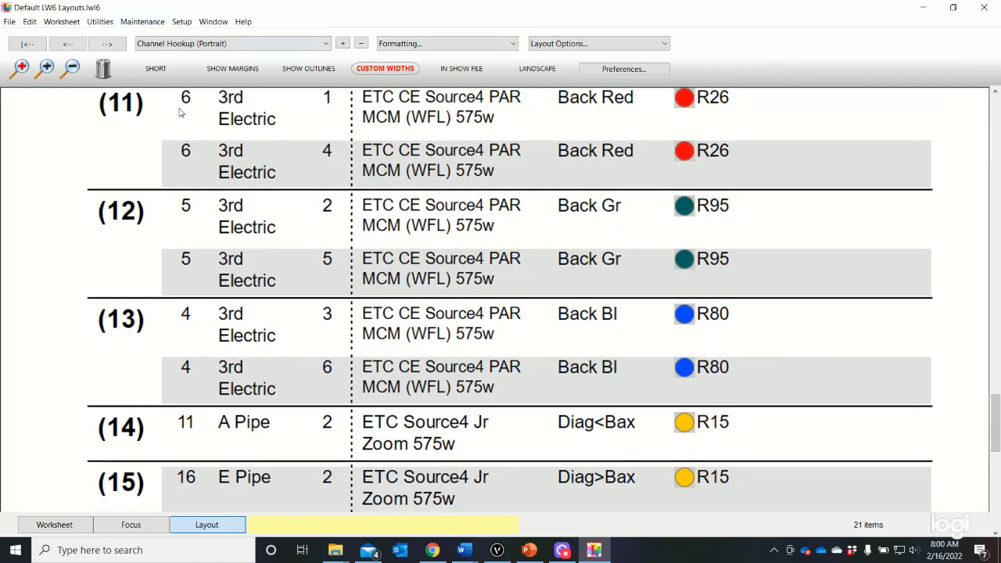
scroll(623, 363, up, 10)
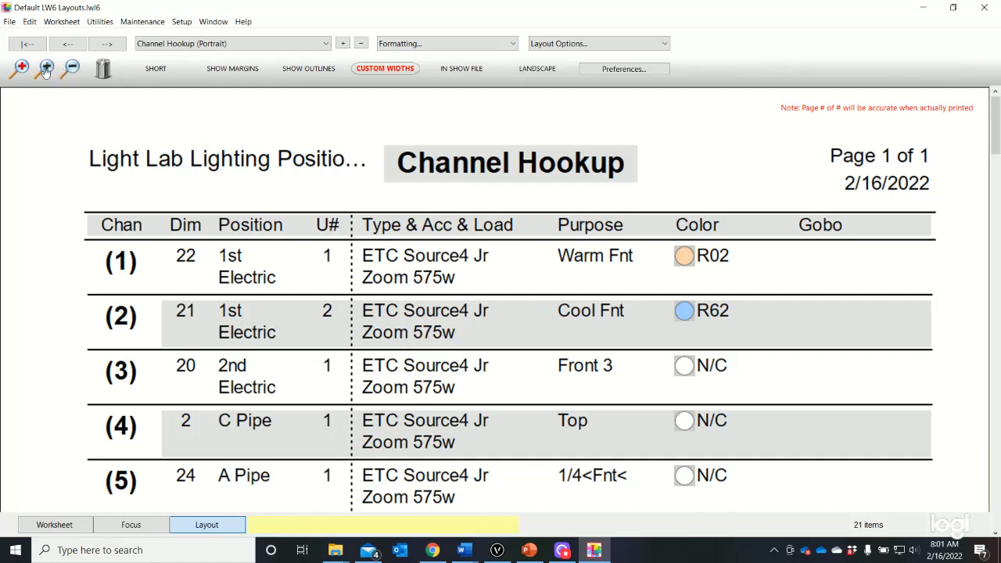
View the Channel Hookup as whole pages and look through pages 1 and 2
click(73, 69)
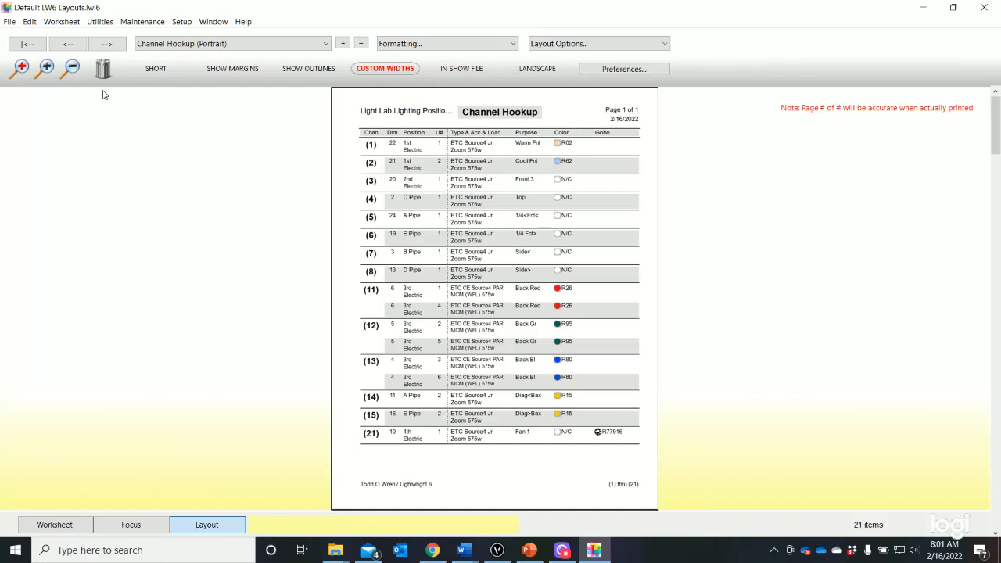
click(109, 48)
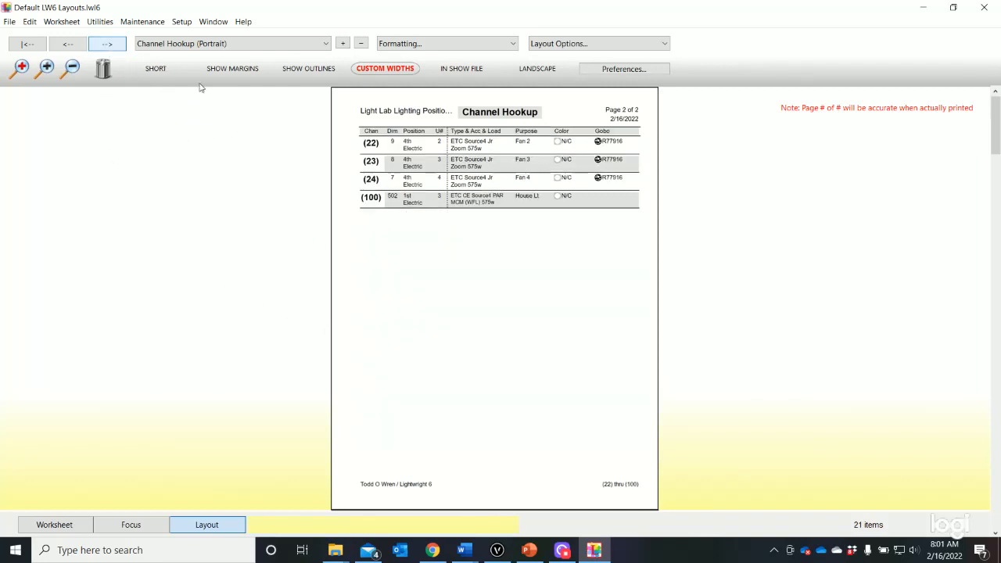
click(74, 45)
click(99, 48)
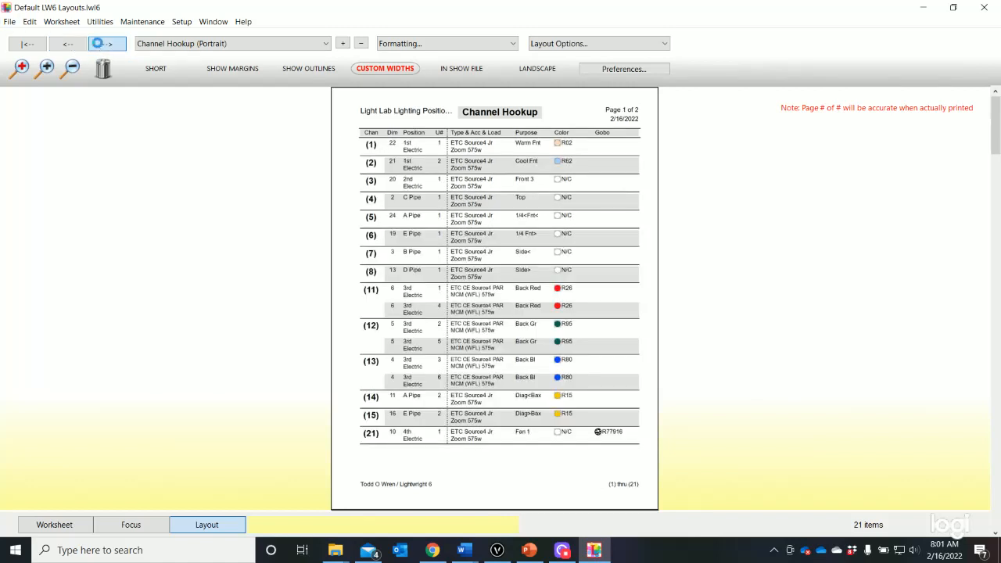
click(67, 44)
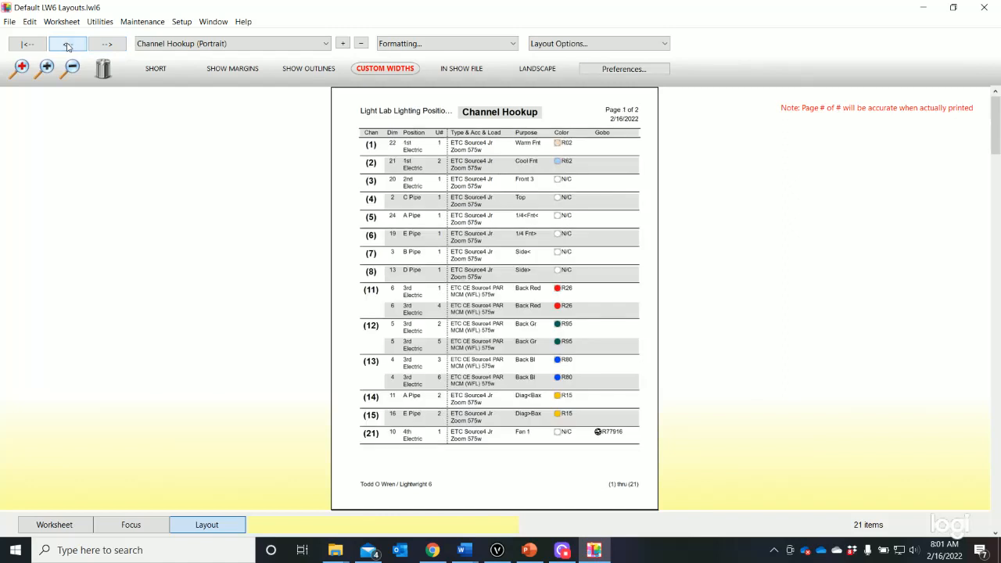
click(119, 45)
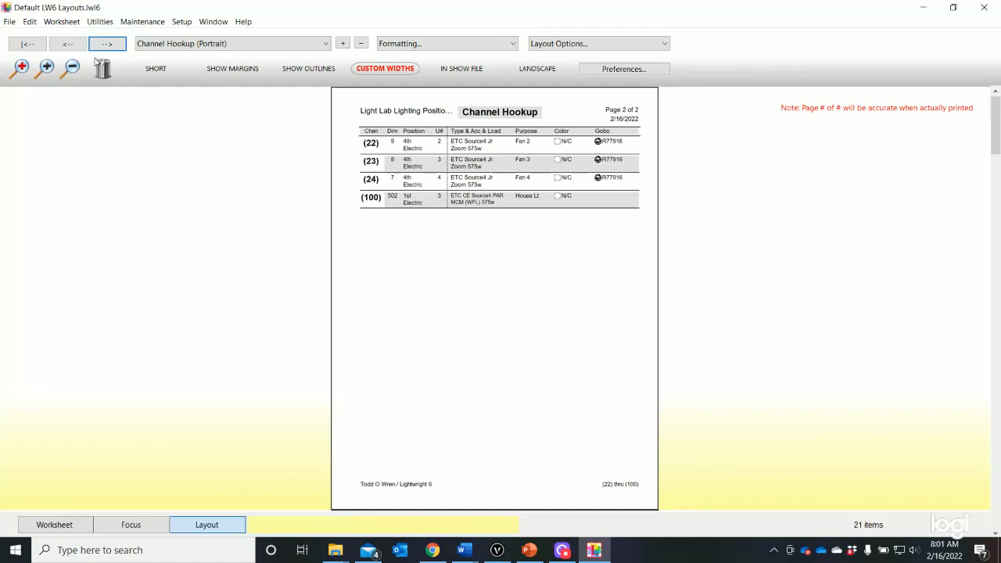
click(64, 45)
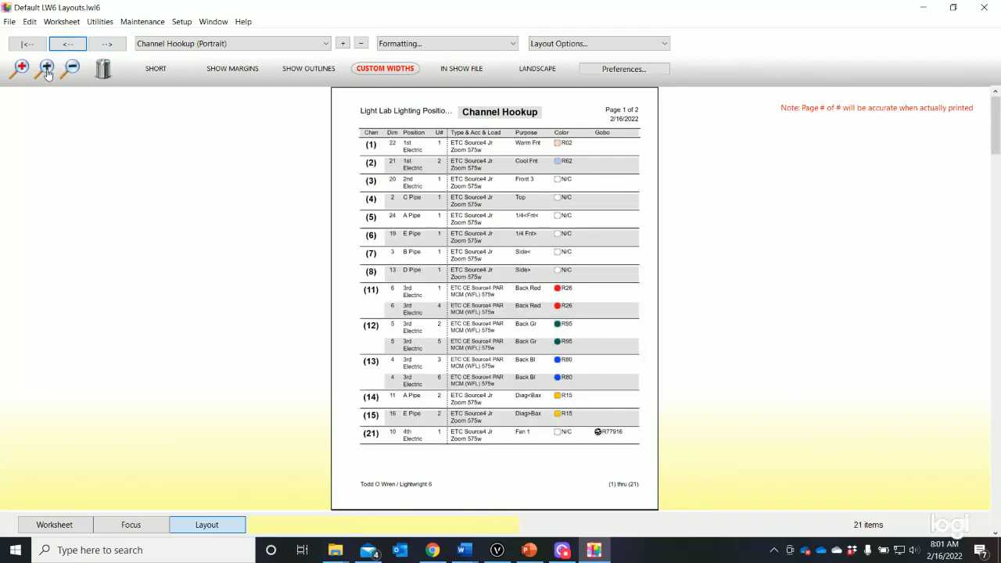
Remove the Gobo column from the Channel Hookup layout
click(46, 70)
click(46, 71)
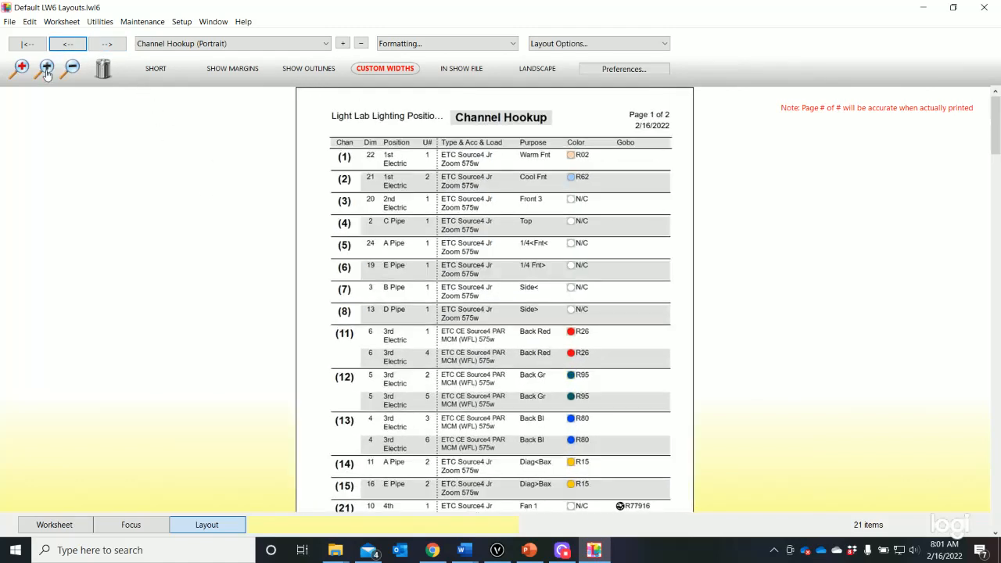
click(46, 71)
click(46, 71)
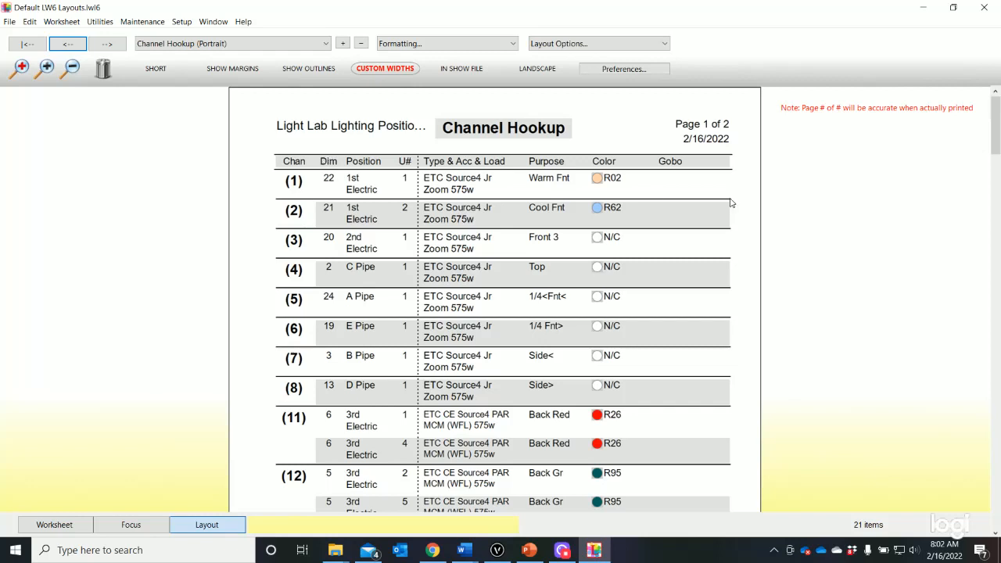
click(679, 161)
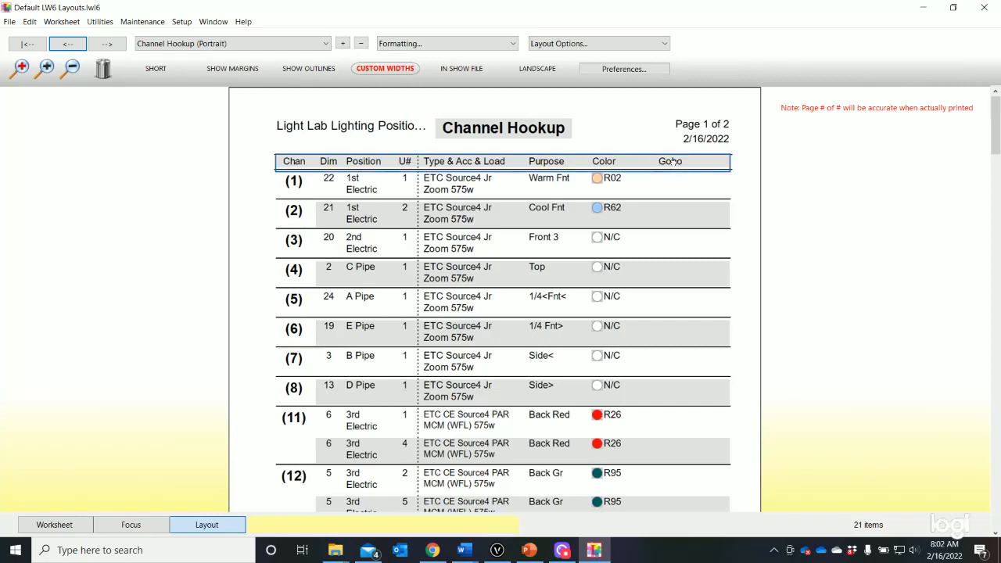
drag(673, 161, 141, 74)
drag(111, 74, 107, 76)
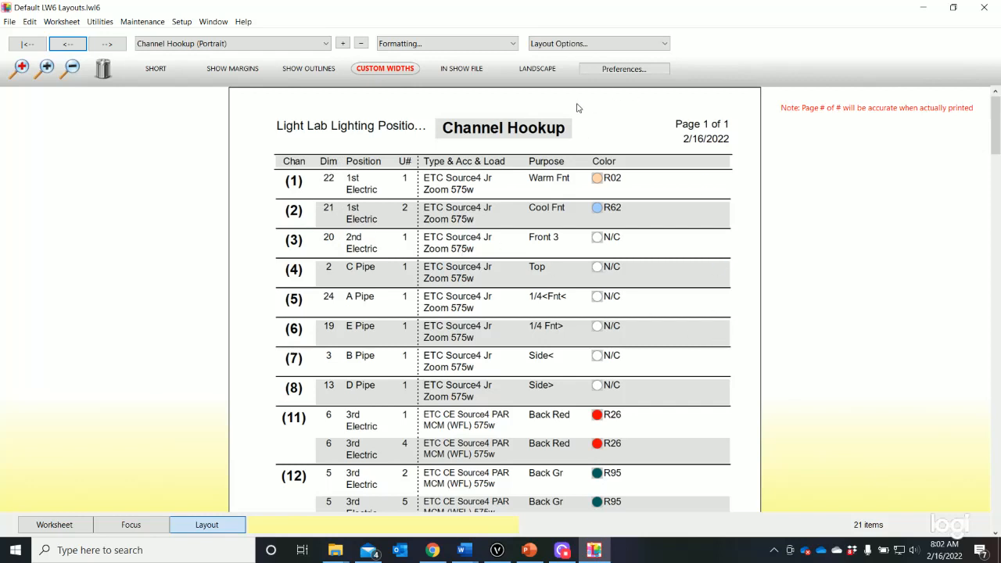
Add the Gobo column back to the Channel Hookup's body columns
click(571, 45)
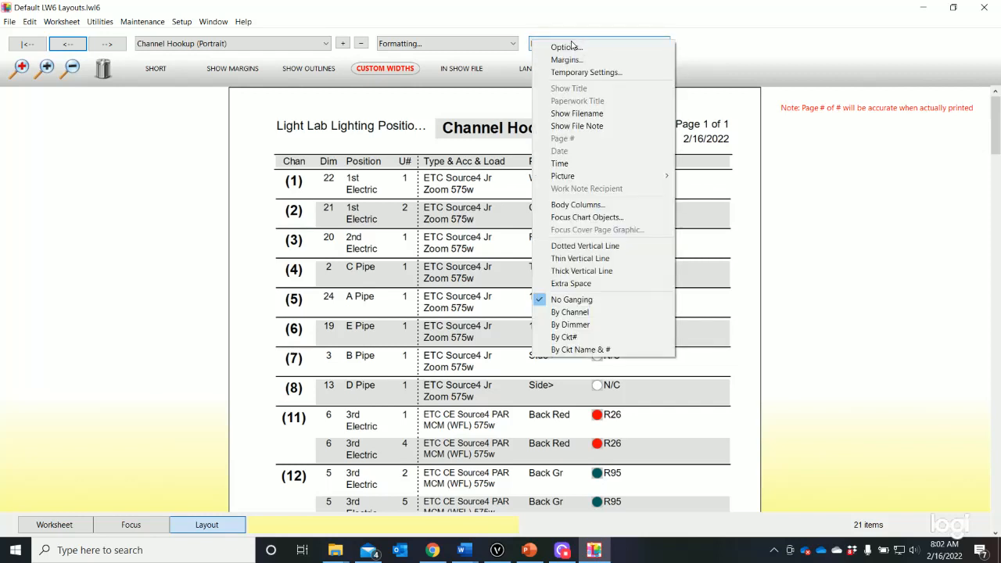
click(623, 204)
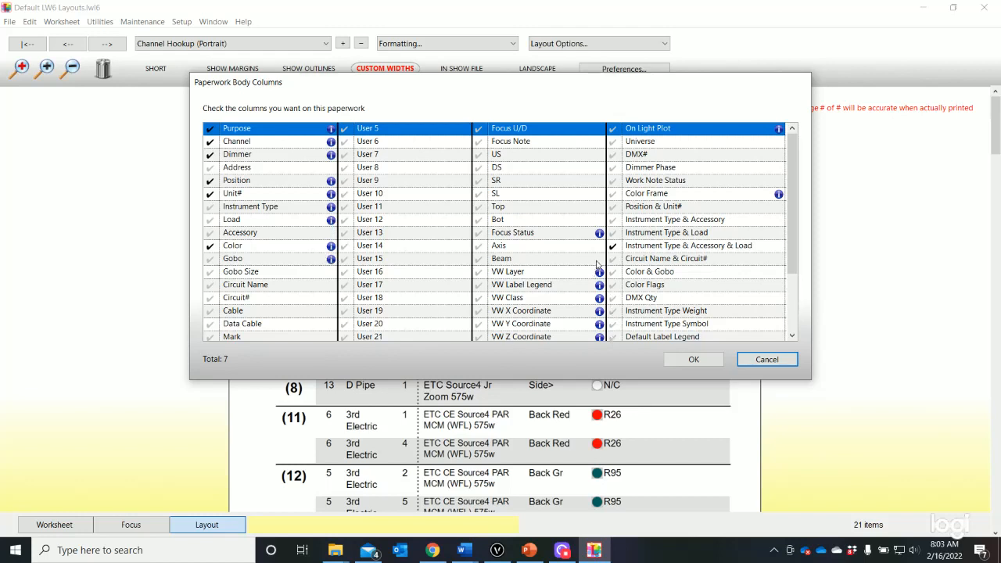
scroll(599, 262, down, 1)
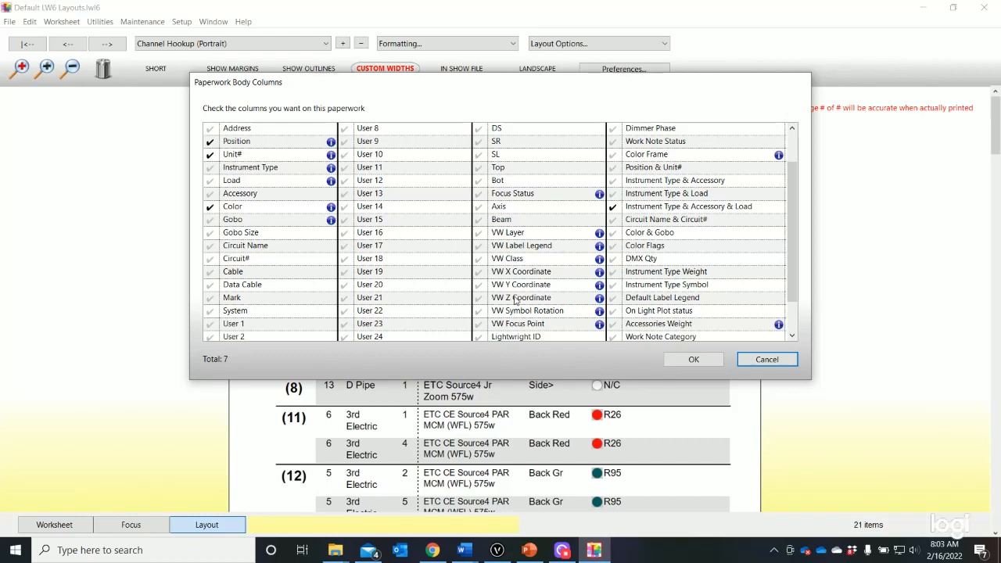
scroll(508, 301, up, 1)
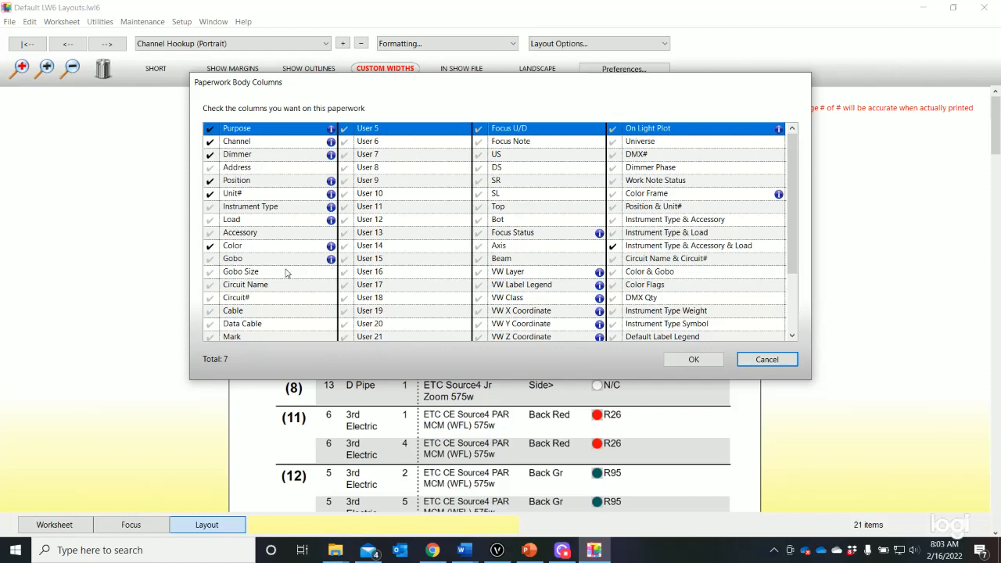
click(211, 261)
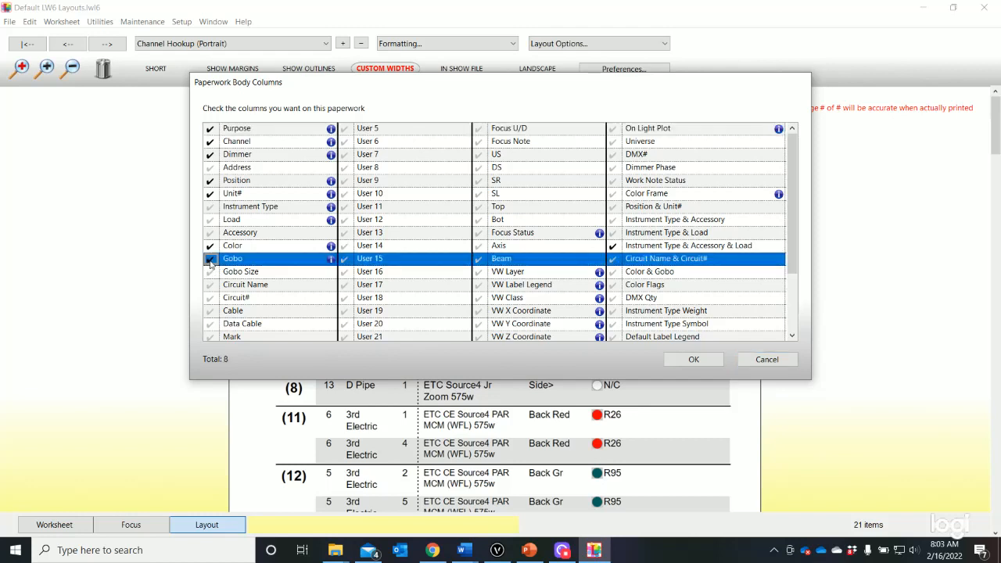
click(692, 363)
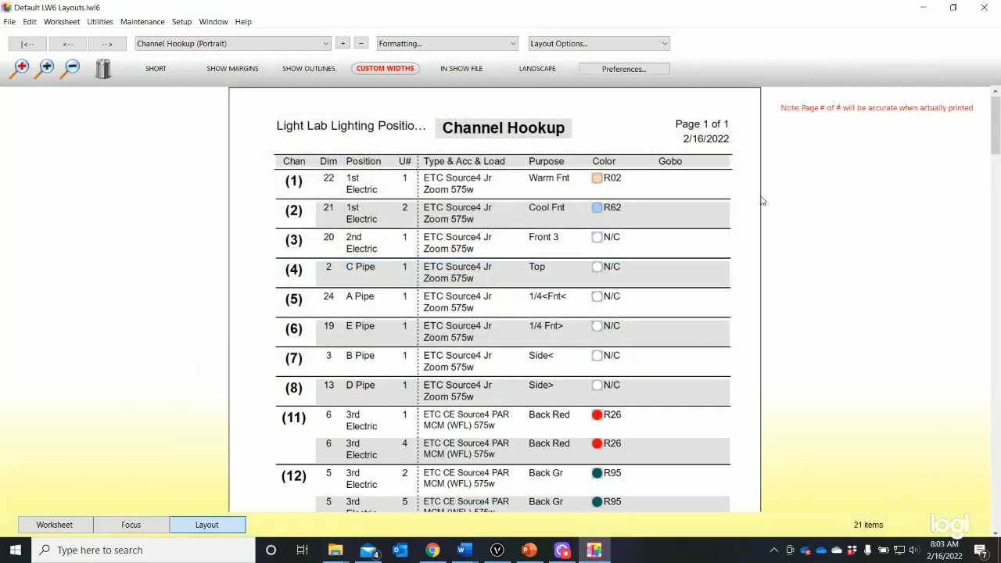
Look through the full list of body columns available for the Channel Hookup paperwork
click(592, 45)
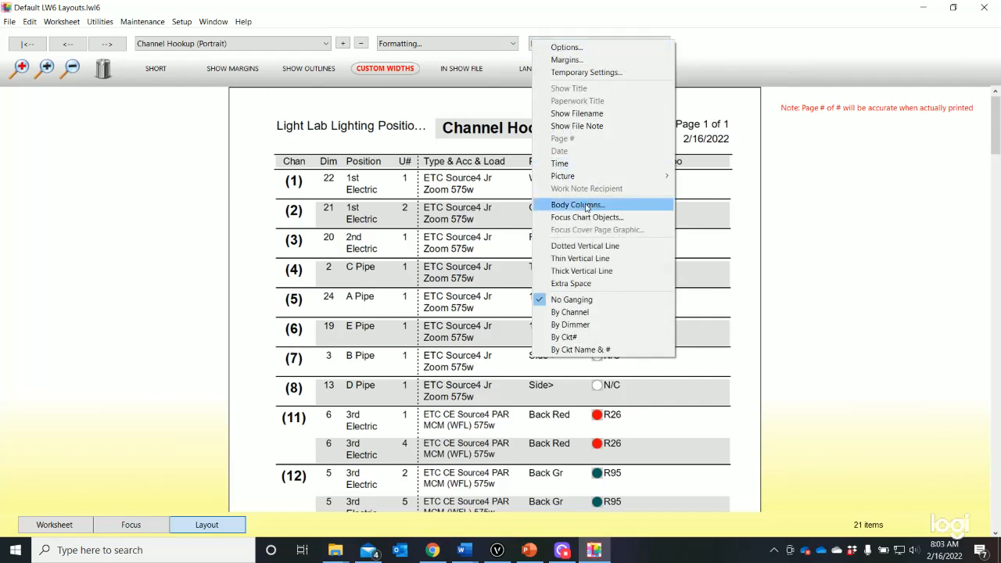
click(585, 205)
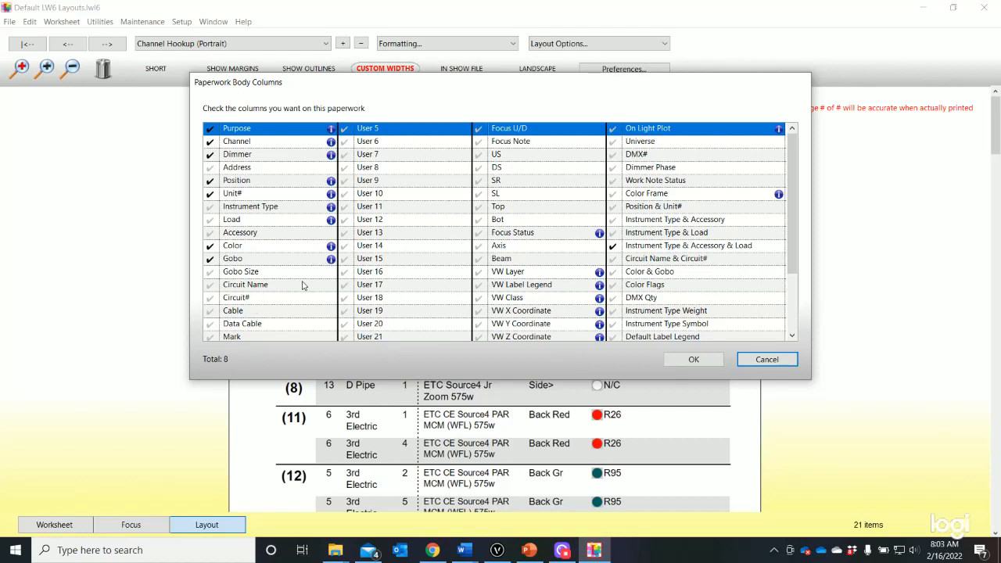
scroll(652, 305, down, 2)
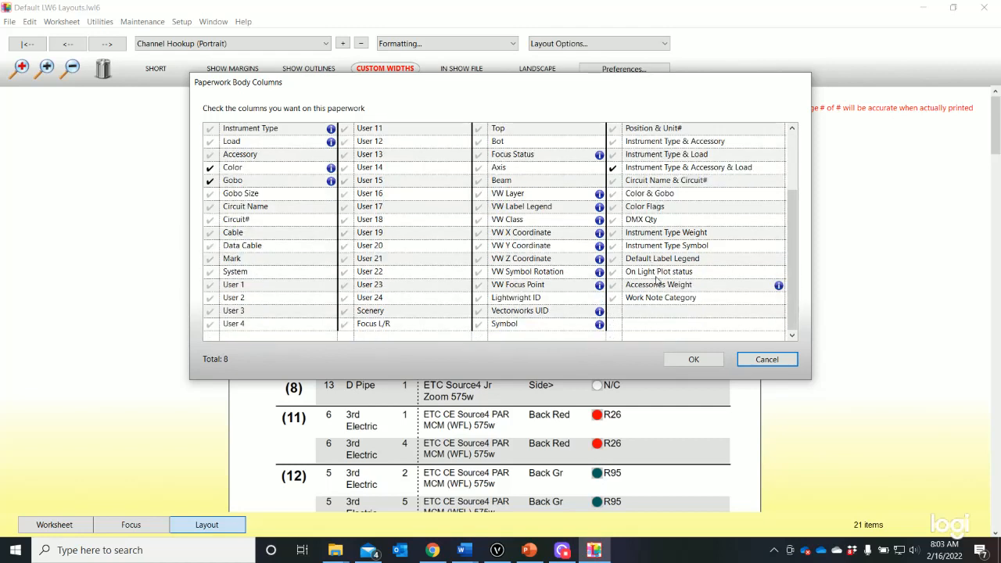
scroll(658, 275, up, 1)
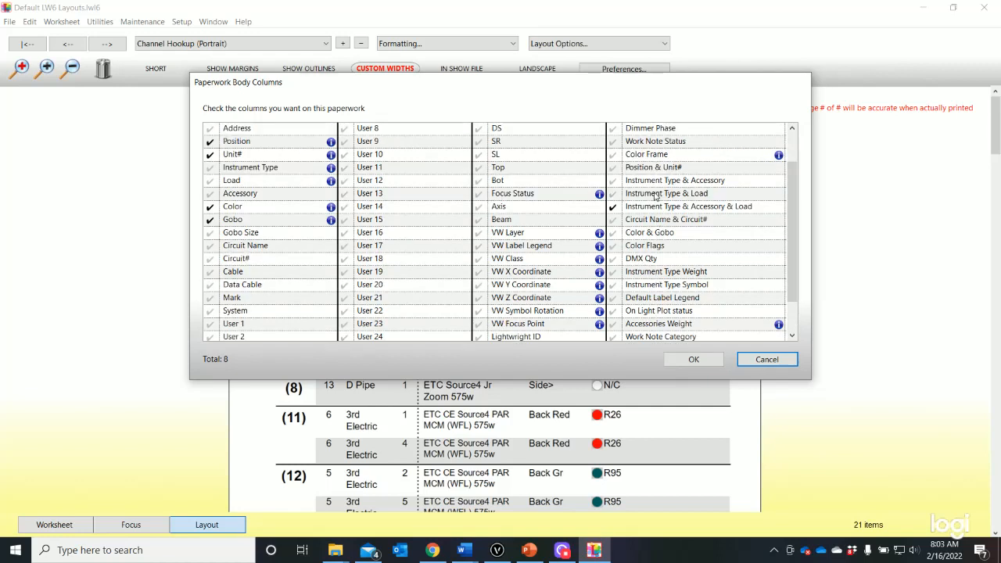
scroll(566, 244, down, 1)
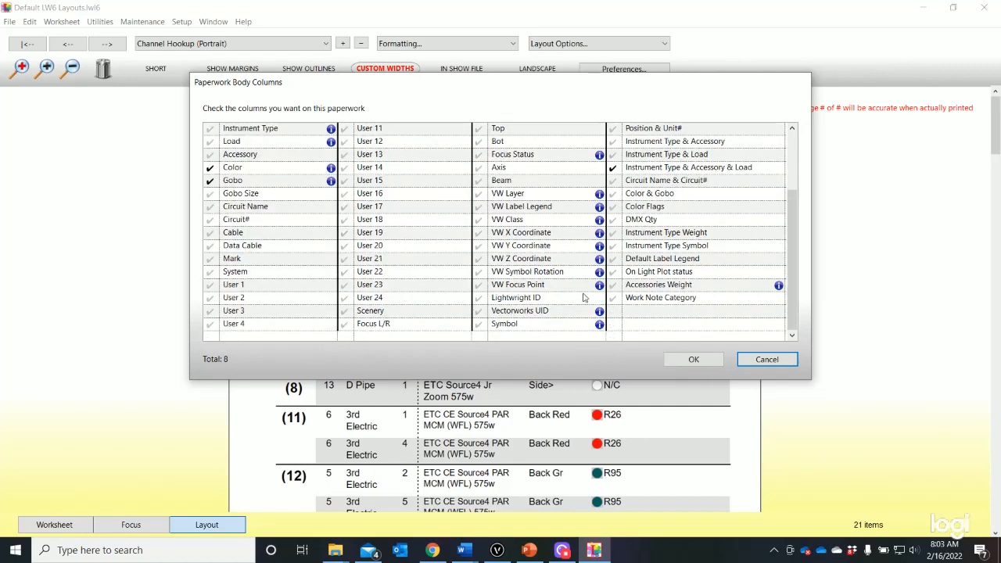
scroll(695, 313, up, 2)
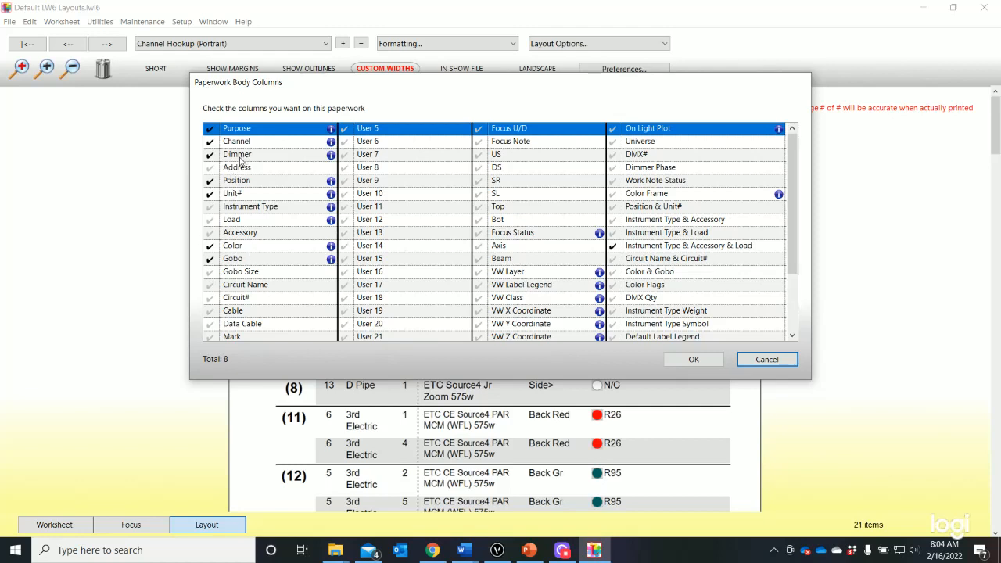
click(693, 360)
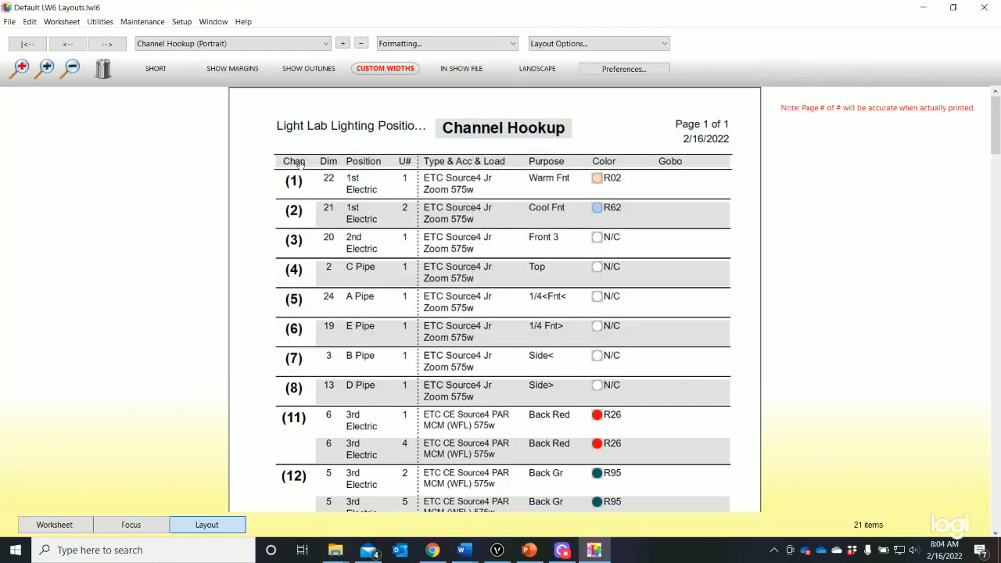
Try the U# column ahead of Position in the Channel Hookup header and return it to its place after Position
mouse_move(326, 161)
mouse_down()
mouse_move(385, 165)
mouse_move(318, 167)
mouse_up()
drag(408, 163, 357, 162)
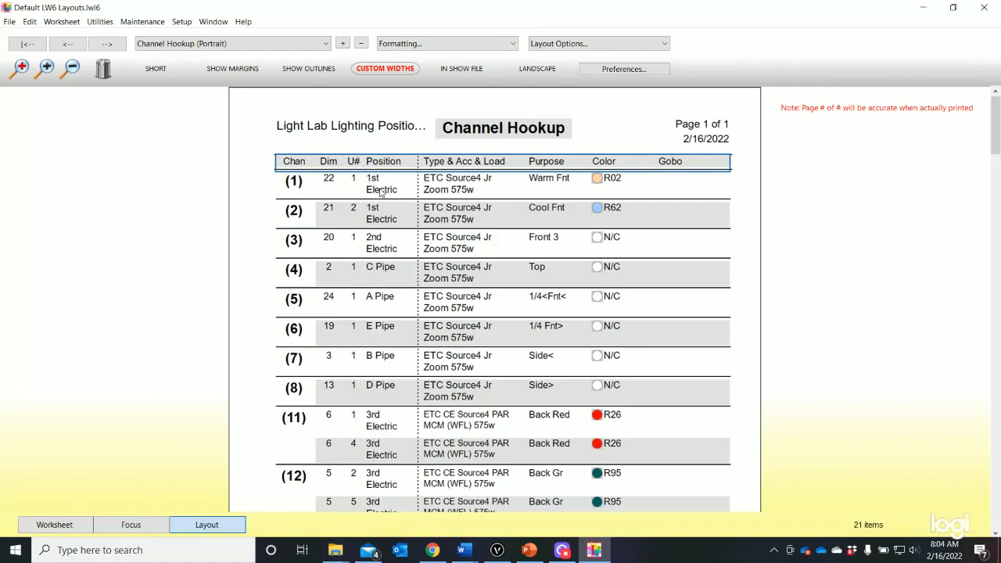
drag(351, 164, 411, 165)
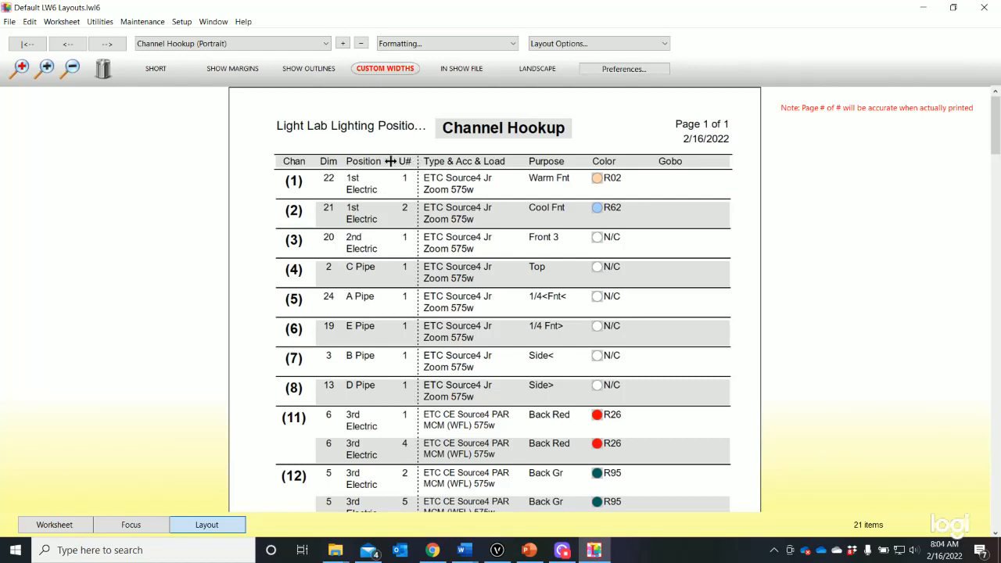
Widen the Position column so names like "1st Electric" fit on one line, and give the Purpose column more width
drag(389, 161, 410, 161)
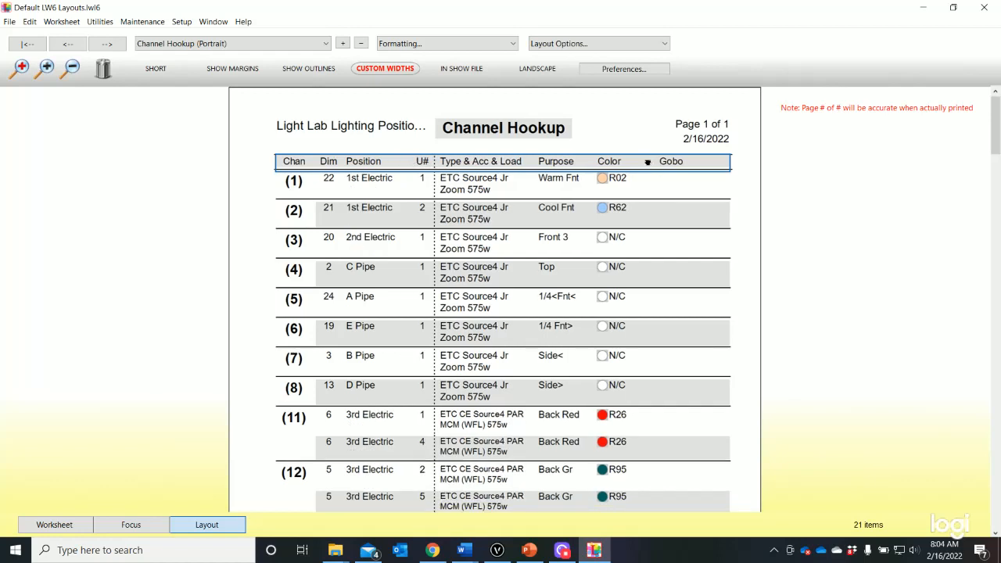
drag(648, 162, 613, 162)
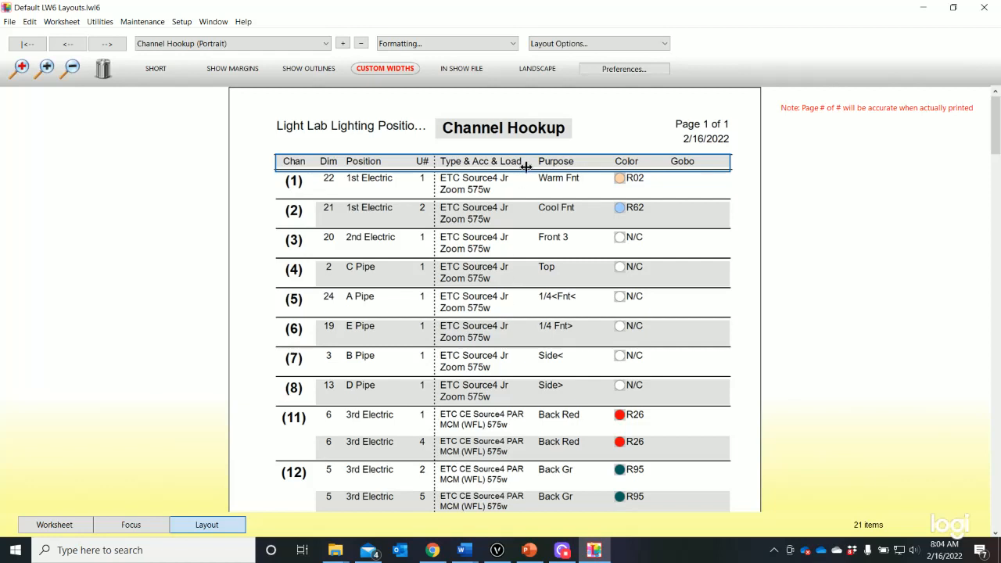
Widen the Type & Acc & Load column of the Channel Hookup so entries like "ETC Source4 Jr Zoom 575w" fit on one line
drag(531, 162, 564, 164)
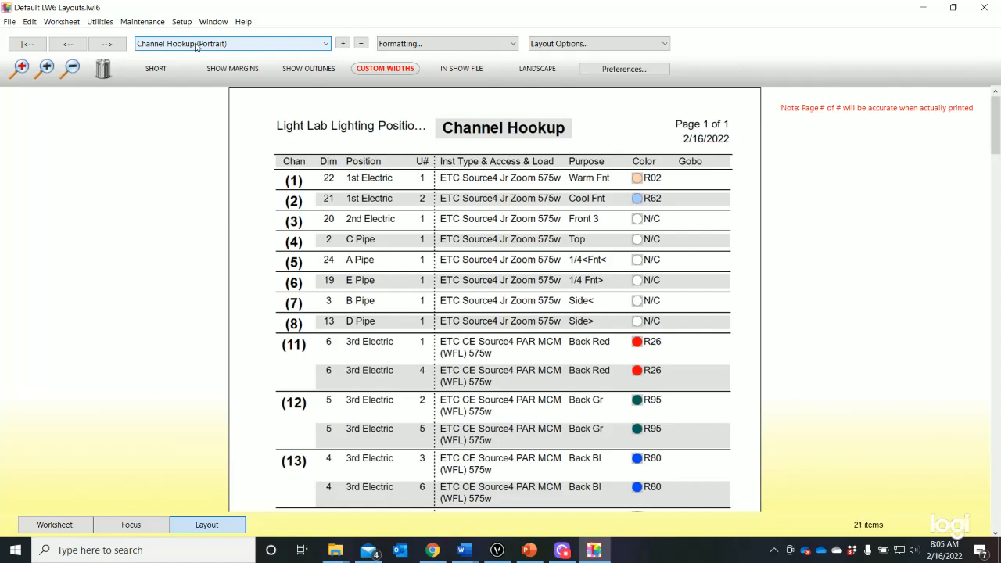
Switch to the Instrument Schedule paperwork and review its body column choices without changing them
click(286, 47)
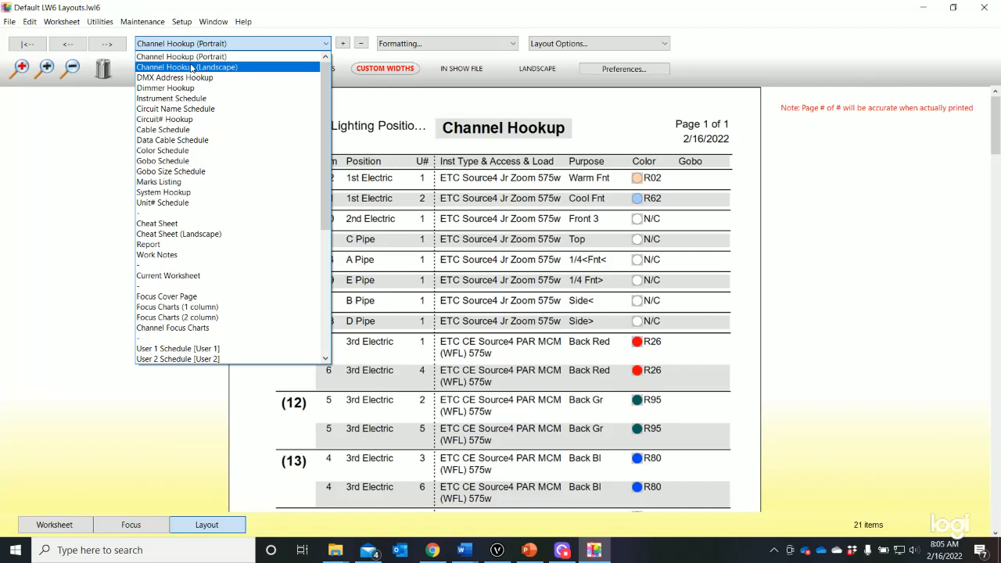
click(178, 99)
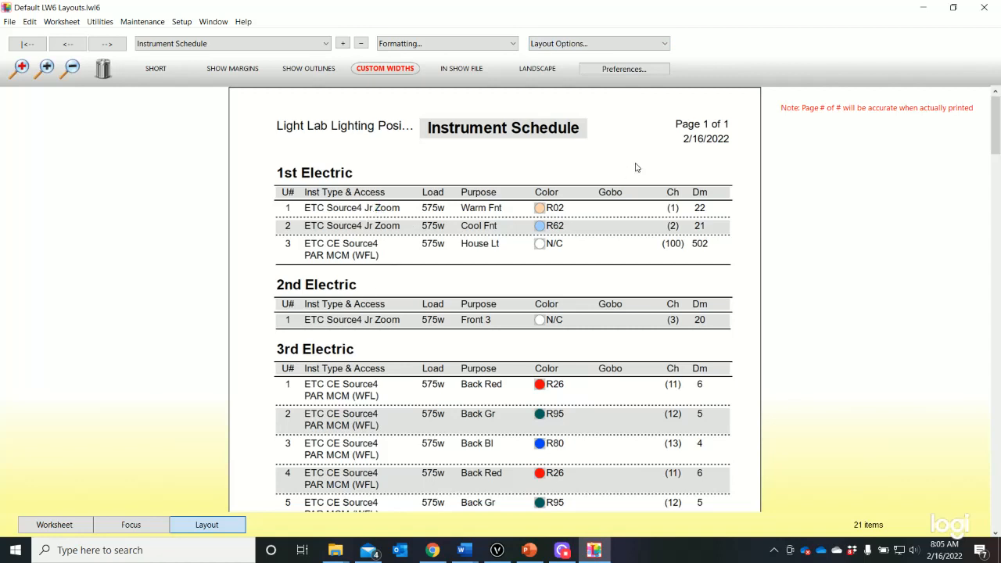
click(632, 43)
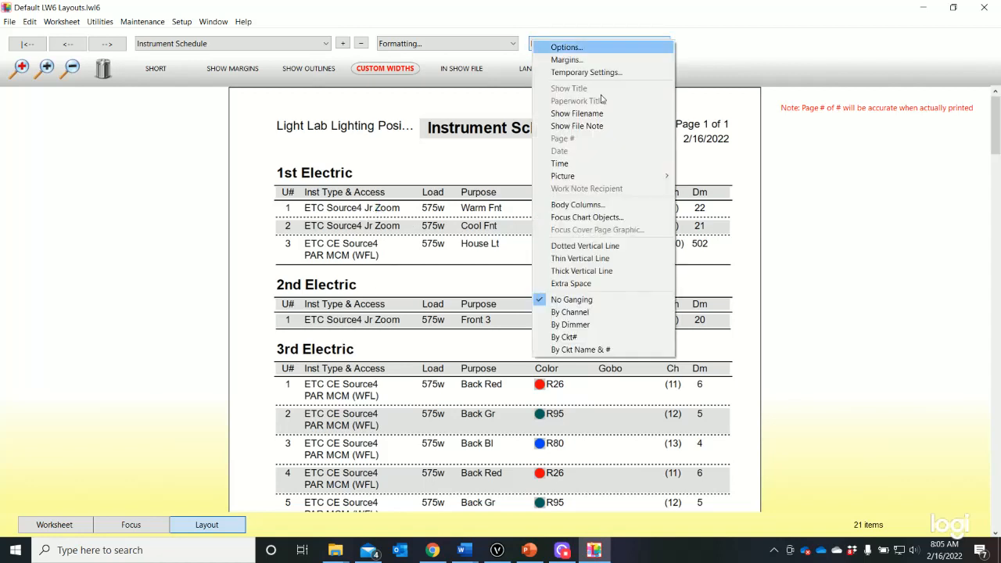
click(595, 208)
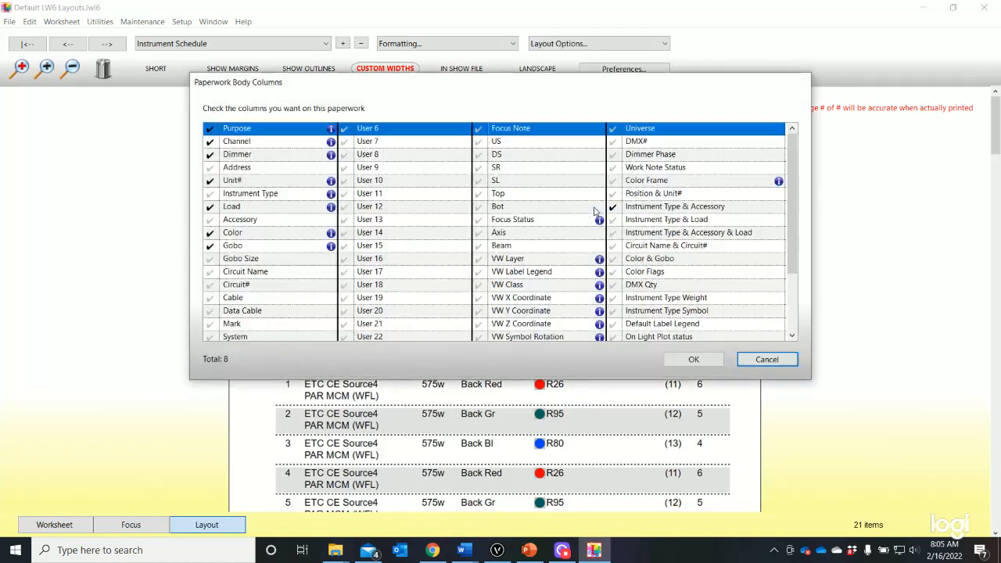
click(766, 358)
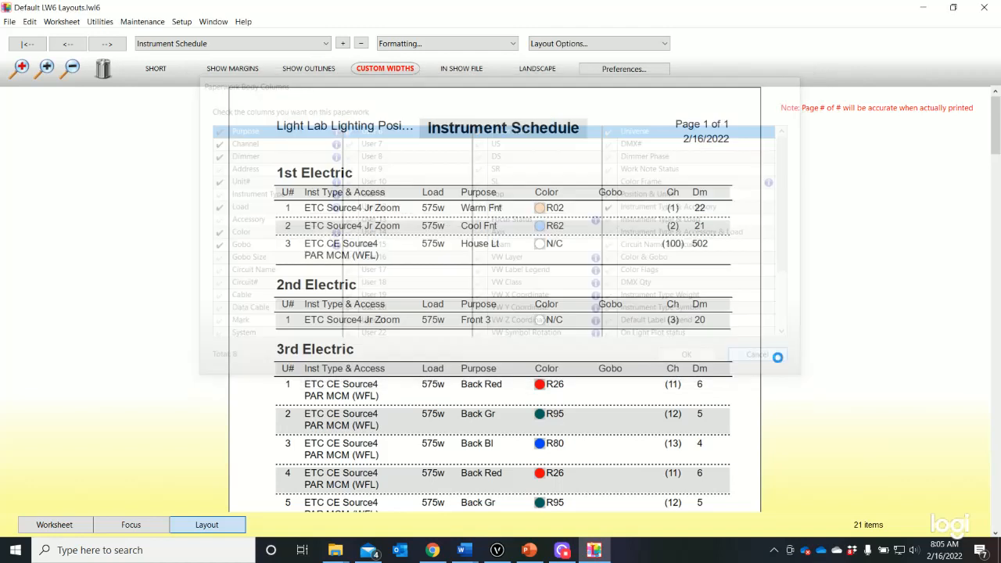
Try the Dm column ahead of Ch in the Instrument Schedule header and restore the original order
drag(699, 194, 638, 200)
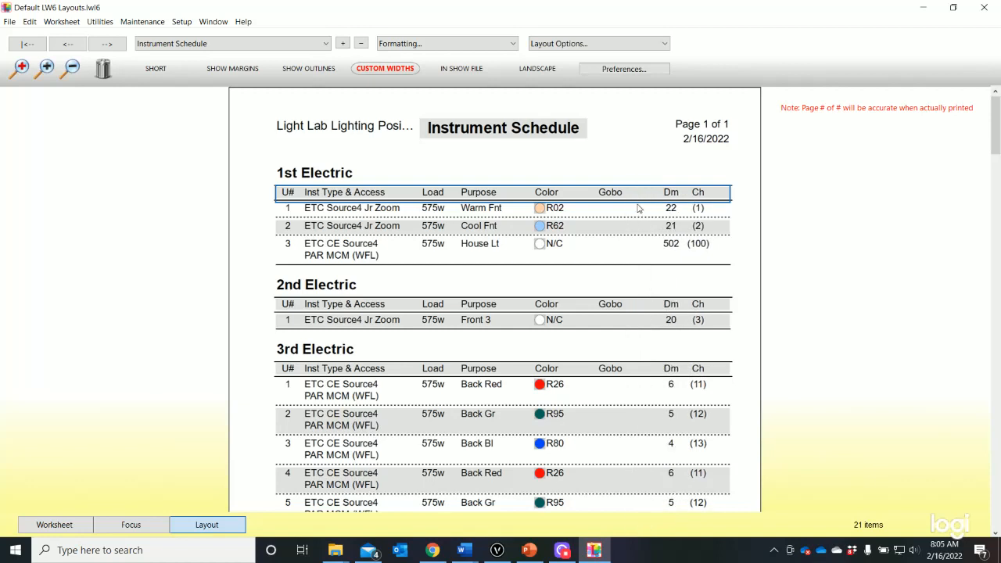
click(722, 194)
drag(722, 194, 693, 194)
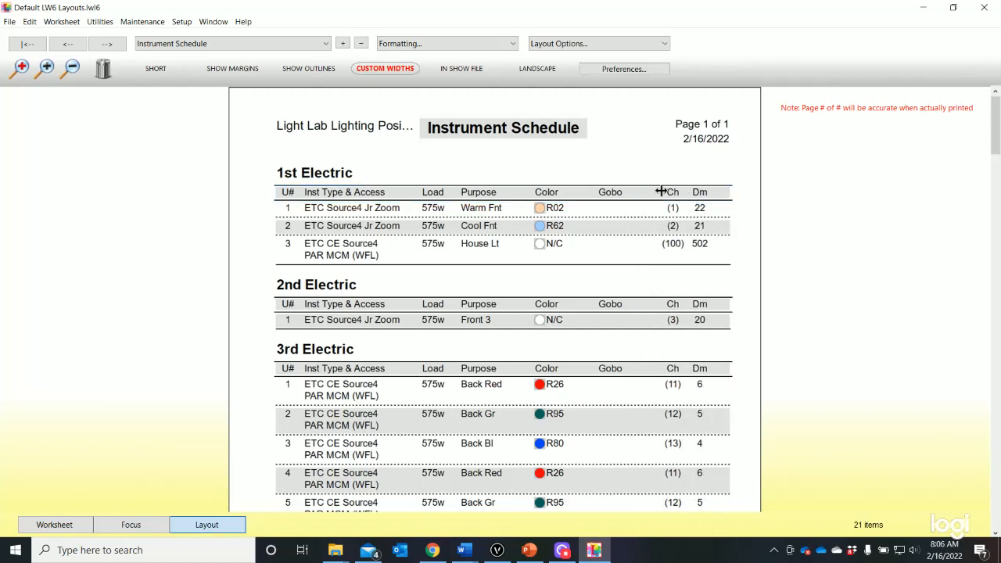
Narrow the Gobo column so the Channel and Dimmer columns get more room, and check the schedule's second page
drag(652, 194, 632, 195)
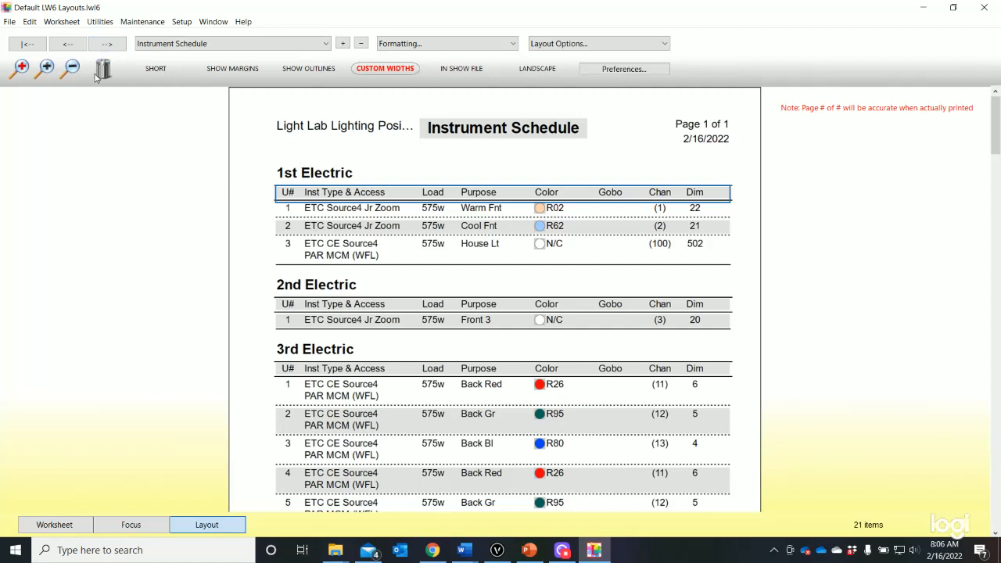
click(70, 69)
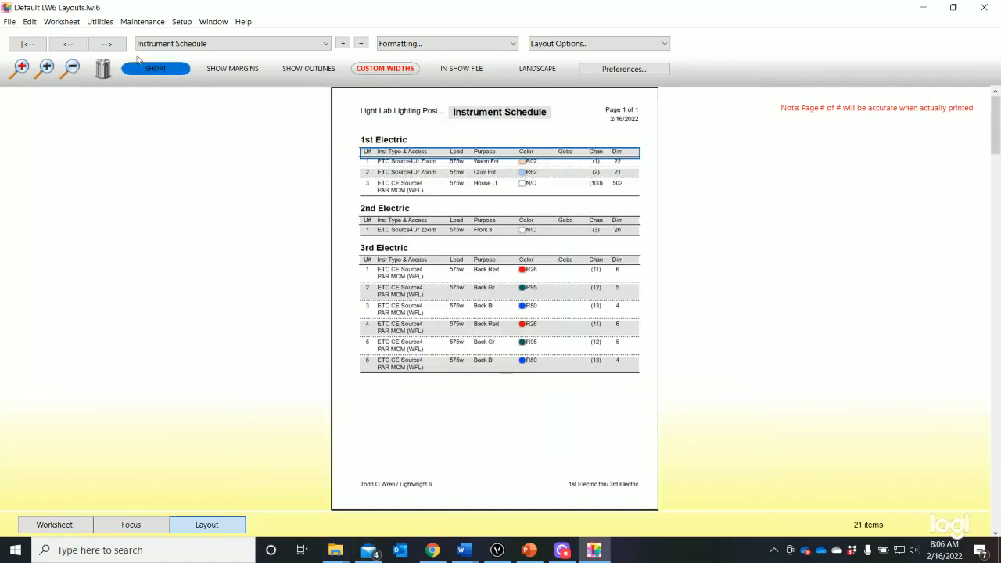
click(108, 44)
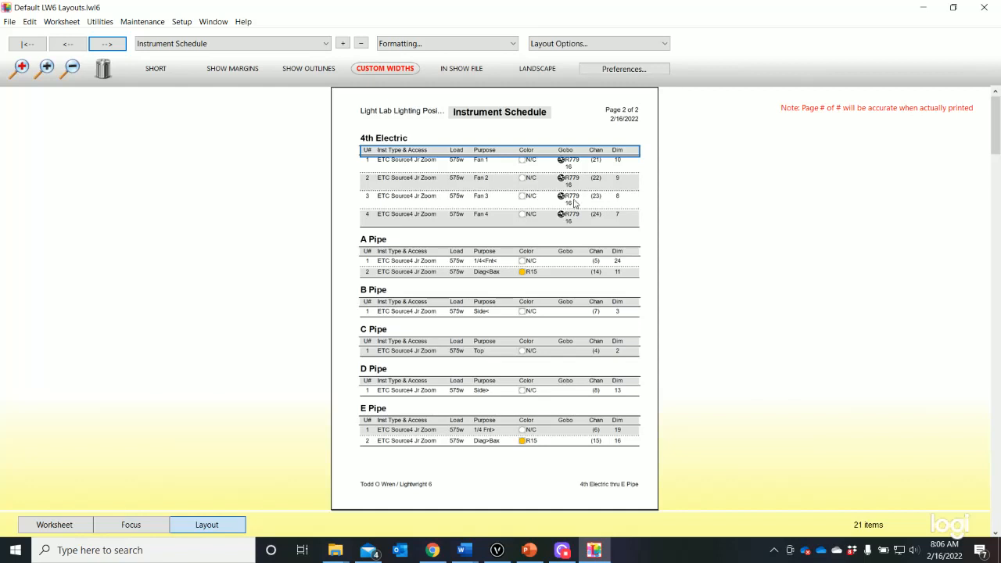
Widen the Gobo column slightly so gobo numbers like R77916 under 4th Electric fit on one line
click(45, 71)
click(45, 71)
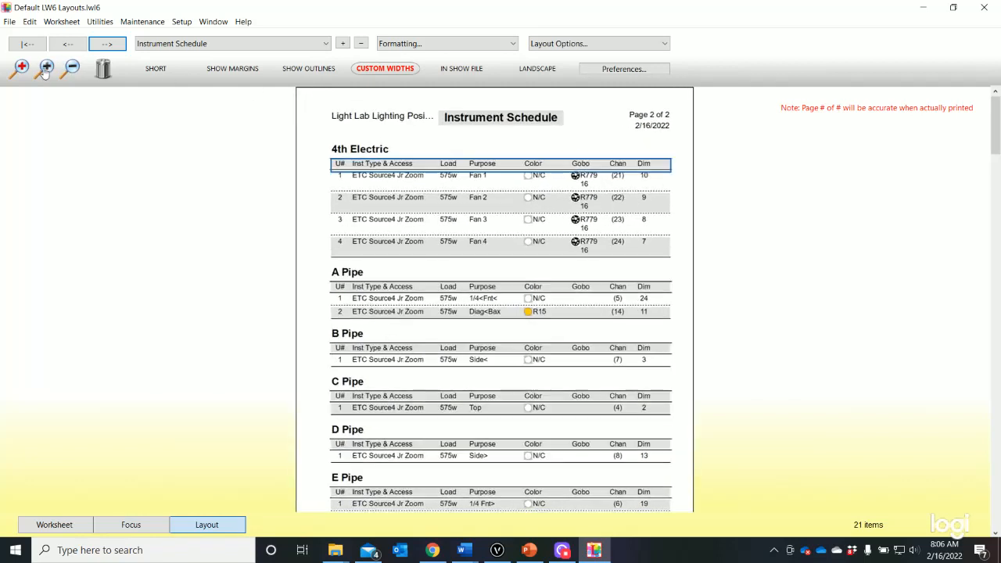
click(44, 71)
click(44, 71)
click(45, 71)
click(45, 71)
click(45, 71)
click(44, 71)
click(45, 71)
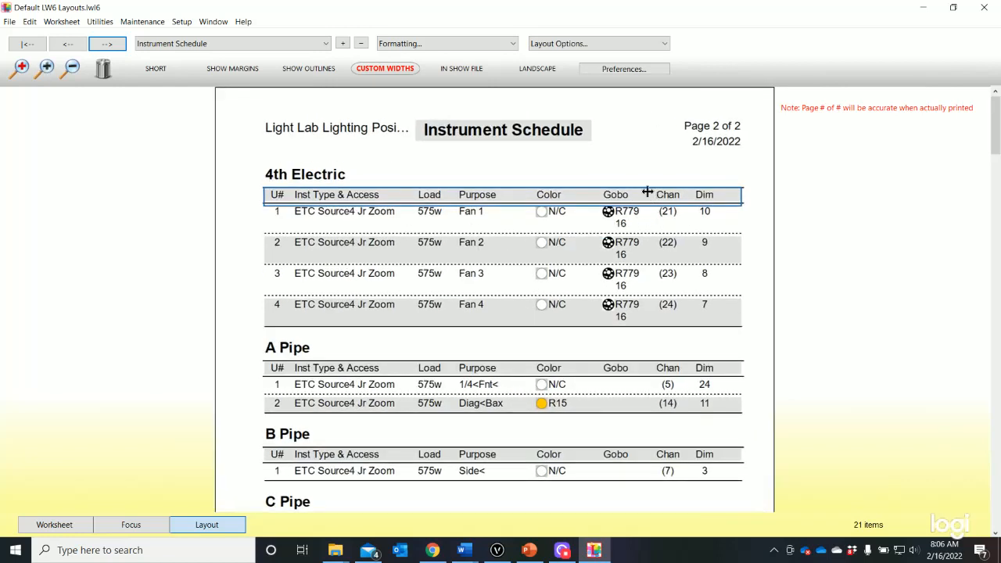
drag(652, 196, 657, 197)
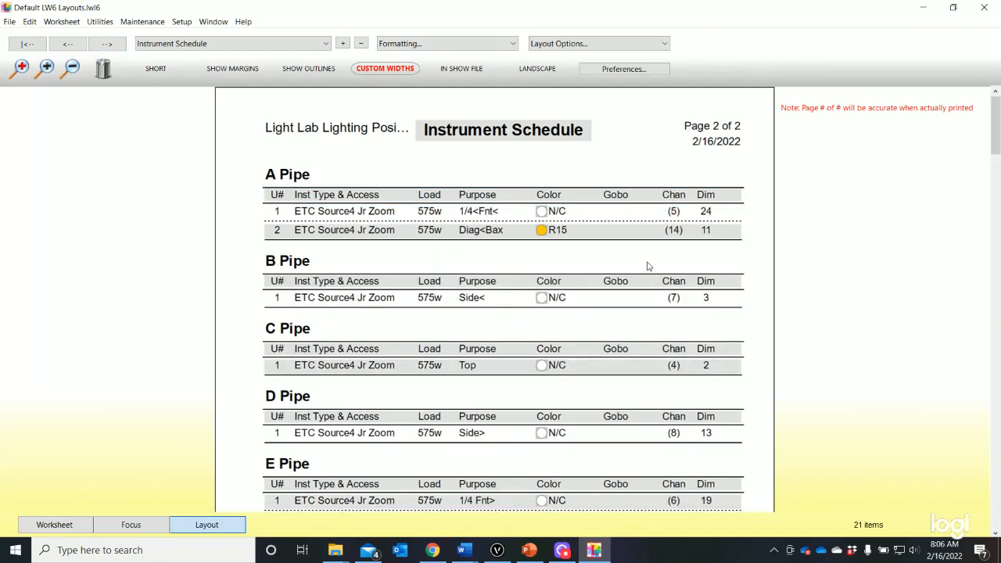
Check the 4th Electric gobo entries on the first page, and narrow the Color column of the Instrument Schedule slightly
scroll(648, 268, down, 2)
scroll(648, 268, up, 2)
click(64, 47)
scroll(647, 344, down, 1)
scroll(647, 344, down, 4)
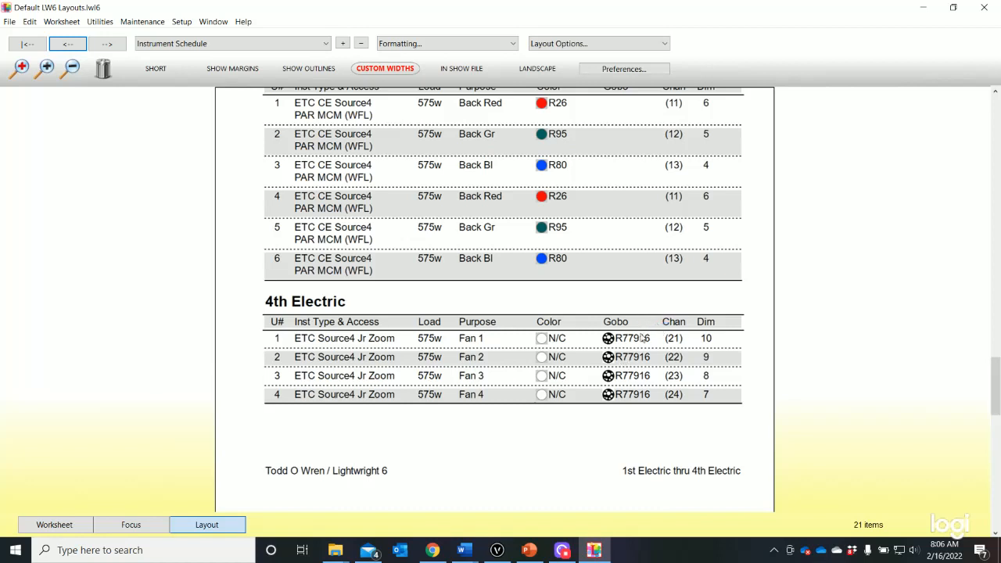
click(584, 330)
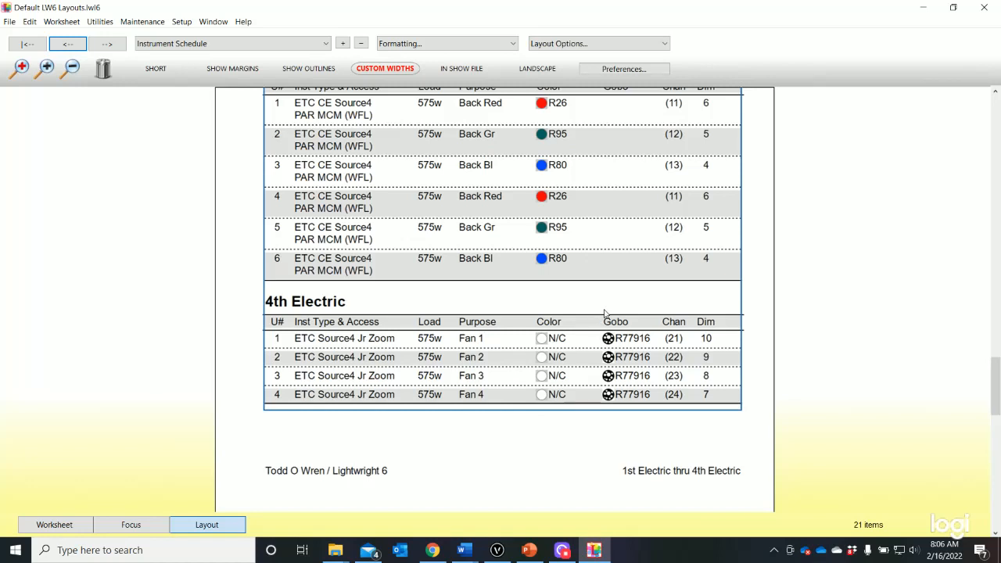
scroll(604, 313, up, 10)
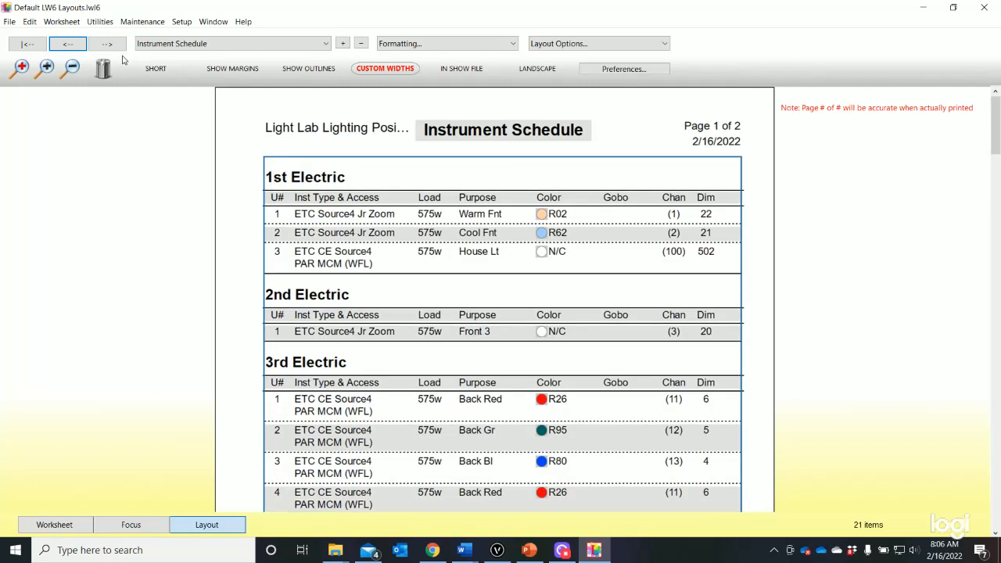
click(71, 70)
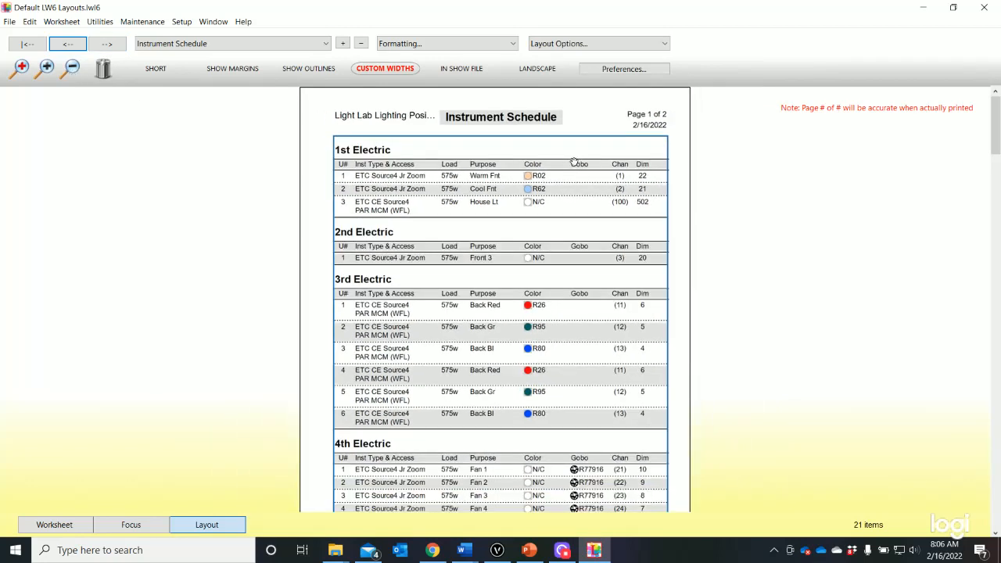
drag(565, 163, 562, 162)
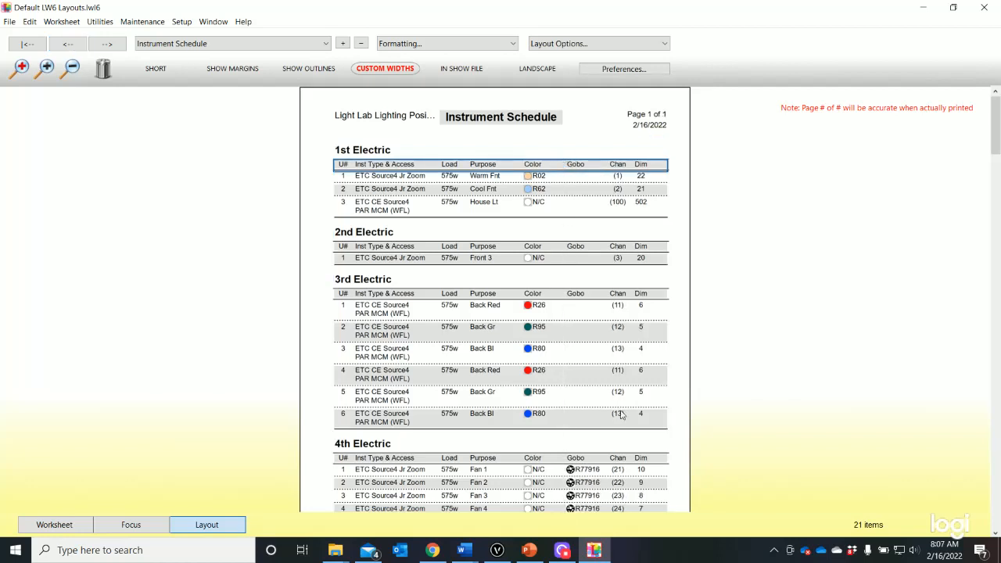